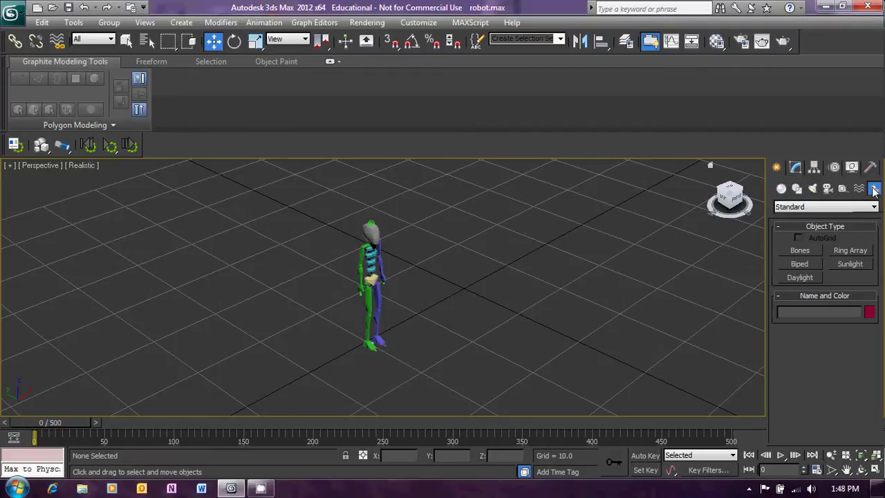
# Create a trial second biped beside the robot, delete it, and return to Select and Move
pyautogui.click(798, 264)
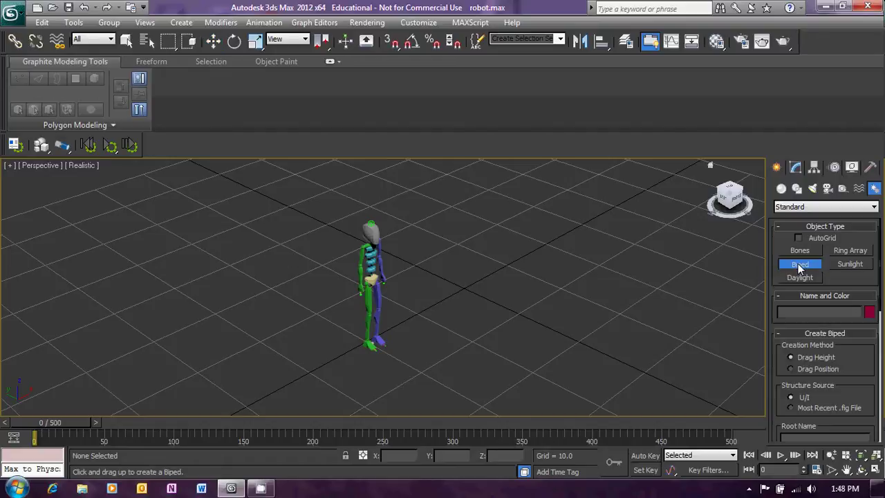
pyautogui.rightClick(529, 308)
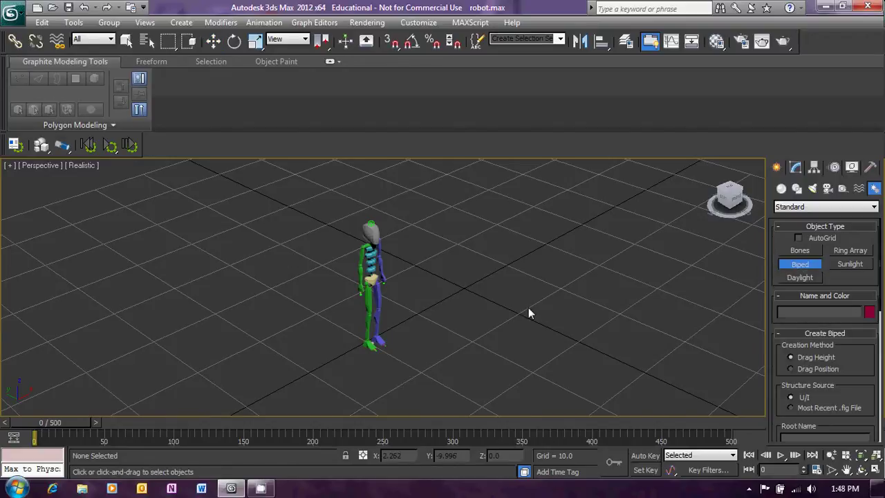
pyautogui.moveTo(528, 308); pyautogui.dragTo(534, 202)
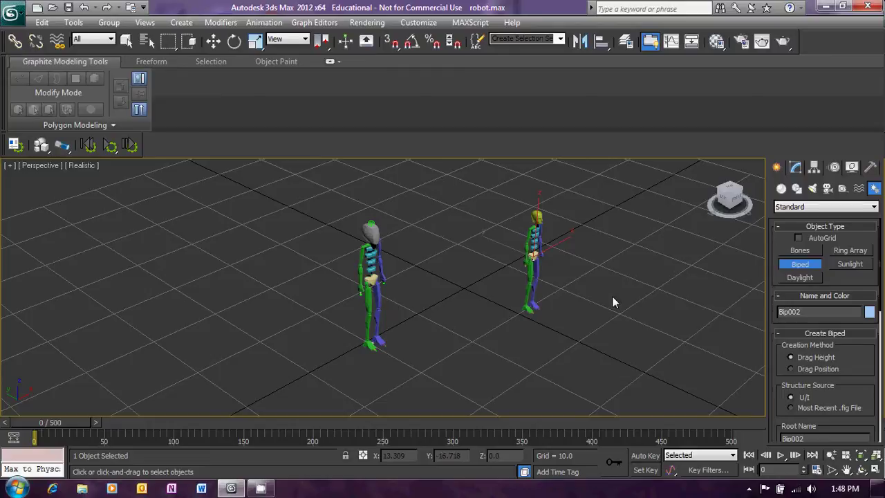
pyautogui.press('Delete')
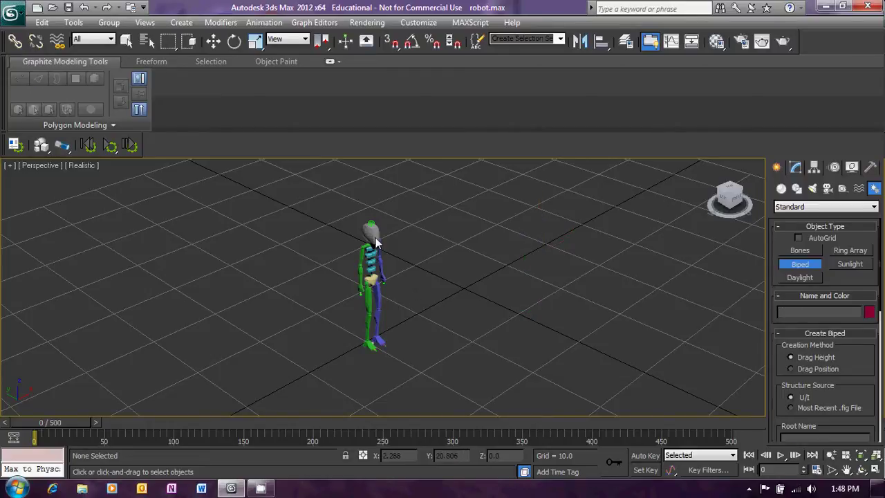
pyautogui.press('w')
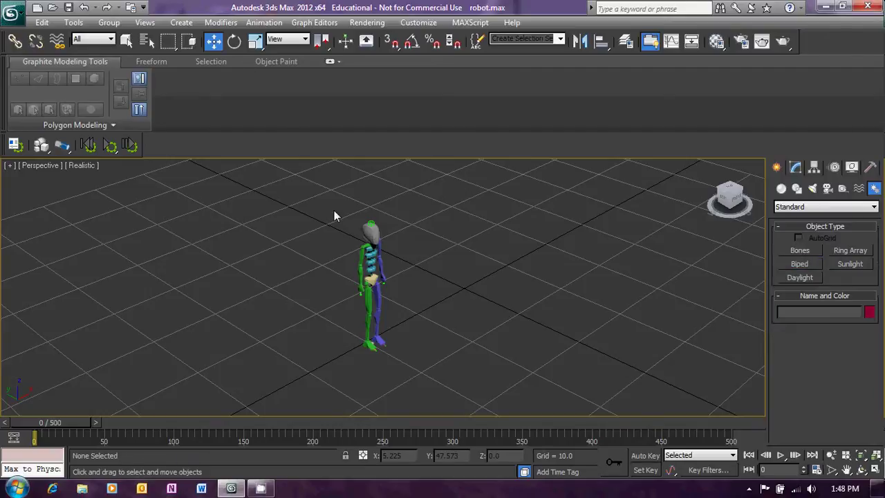
# Select the robot's head box Box001, test-move it, then undo the move
pyautogui.click(369, 237)
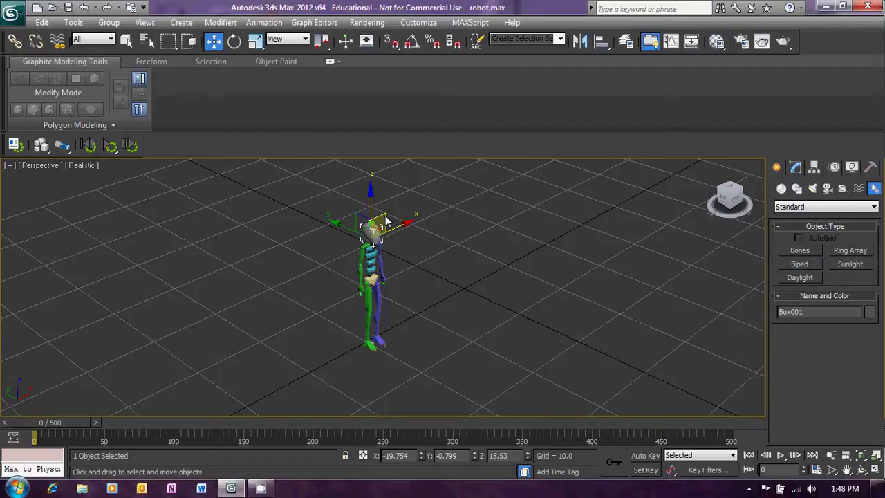
pyautogui.moveTo(386, 220); pyautogui.dragTo(403, 191)
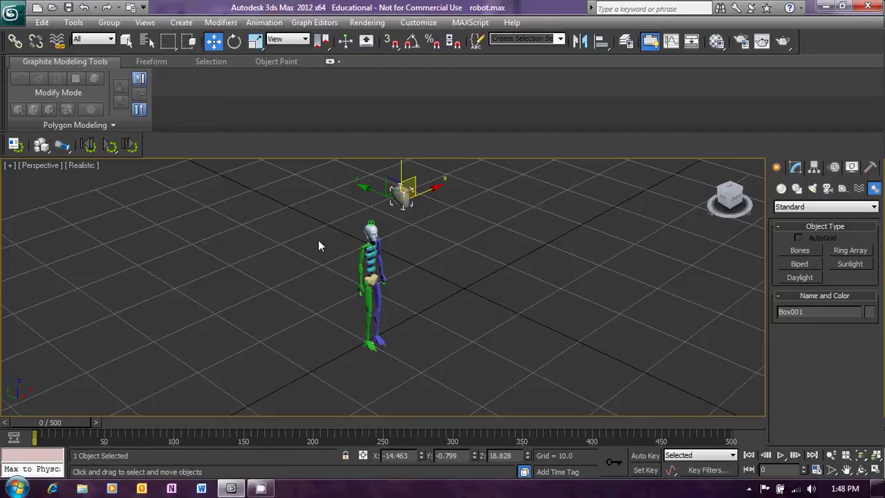
pyautogui.click(88, 8)
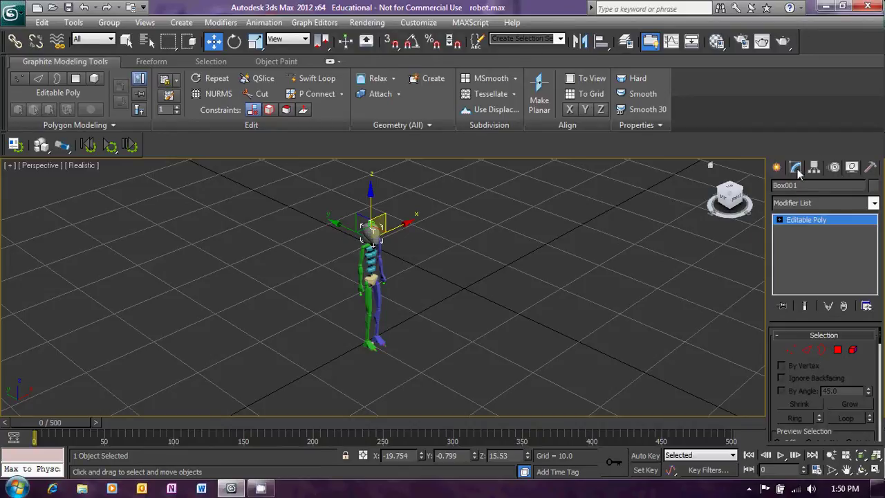
# Apply a Physique modifier to Box001 from the Modifier List
pyautogui.click(874, 204)
pyautogui.click(876, 207)
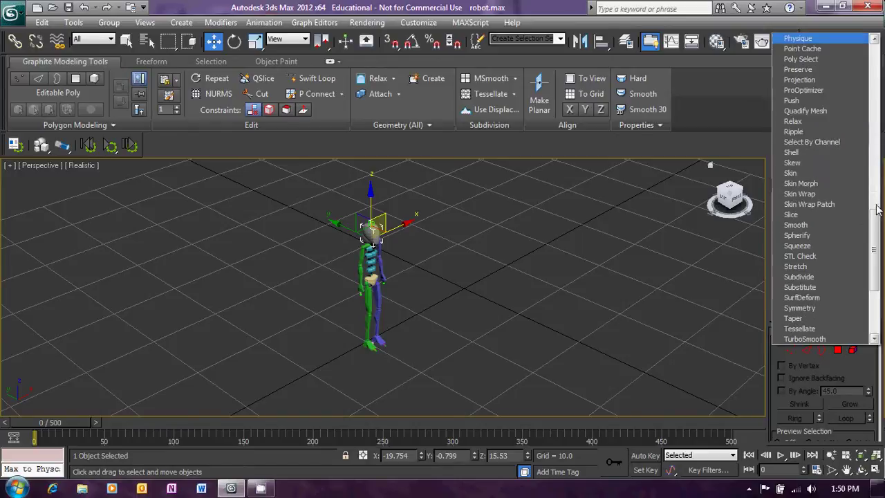
pyautogui.press('Return')
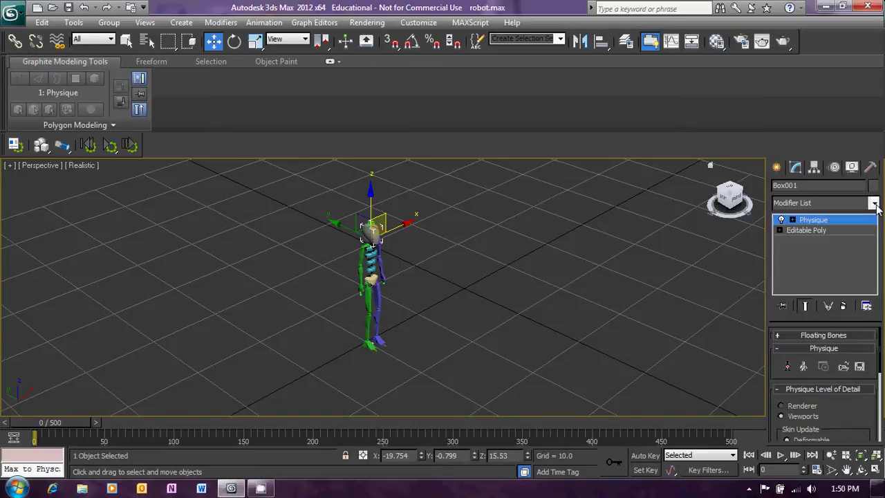
# Attach Box001's Physique to the Bip001 Head bone and initialize it with default settings
pyautogui.click(787, 367)
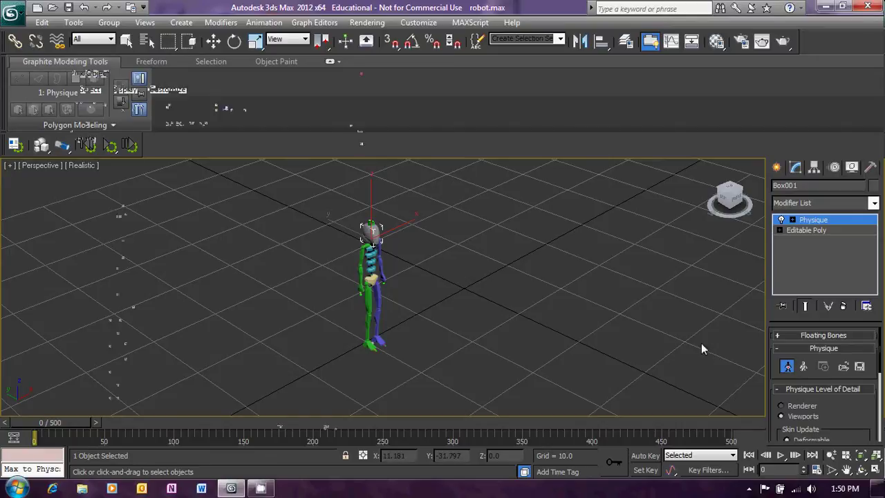
pyautogui.press('h')
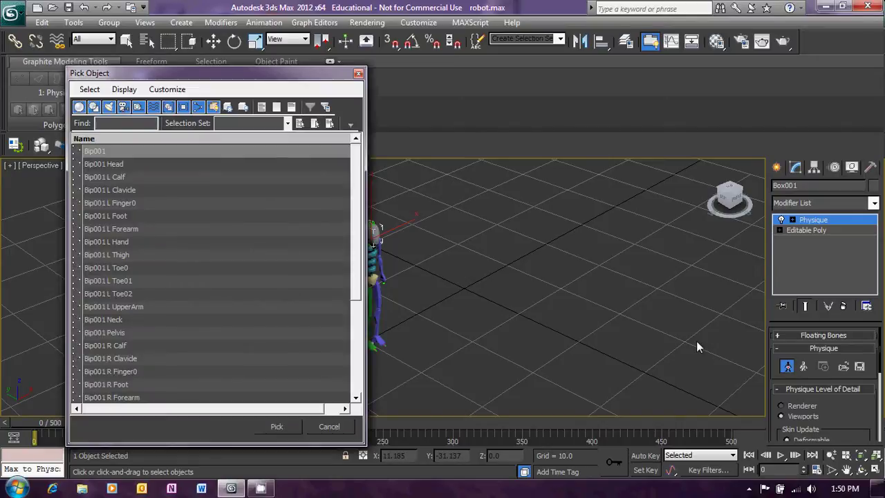
pyautogui.click(105, 164)
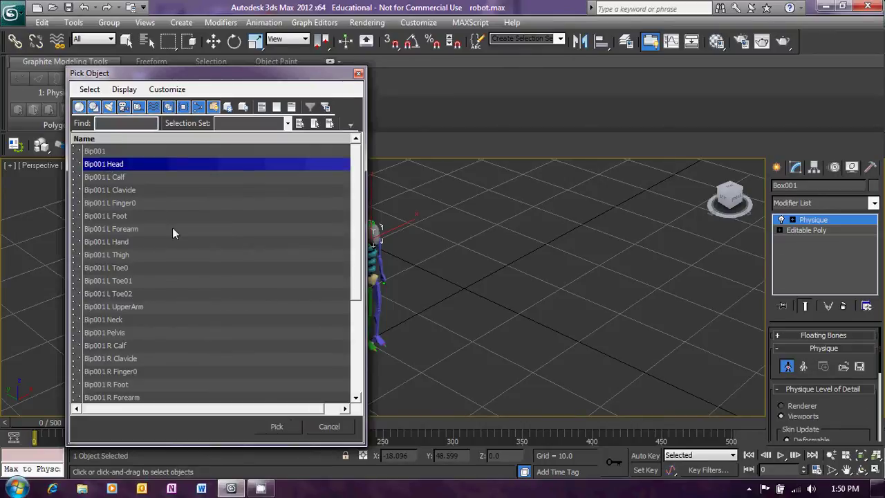
pyautogui.click(277, 426)
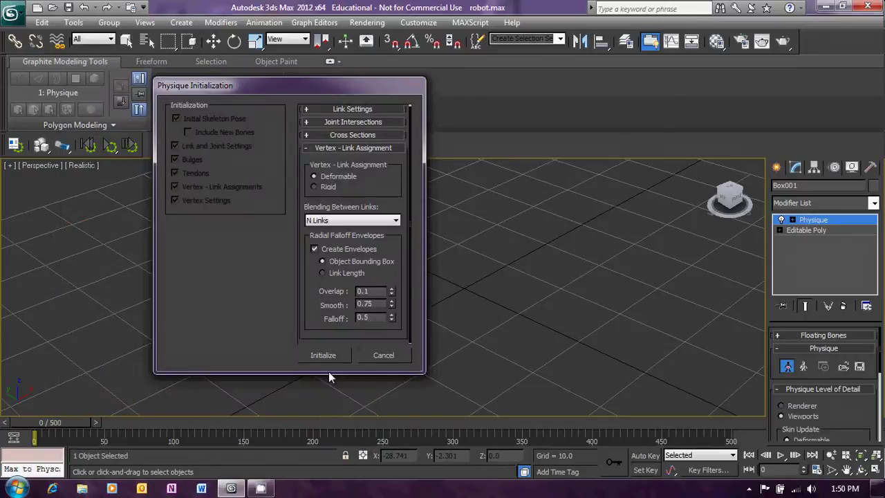
pyautogui.click(327, 356)
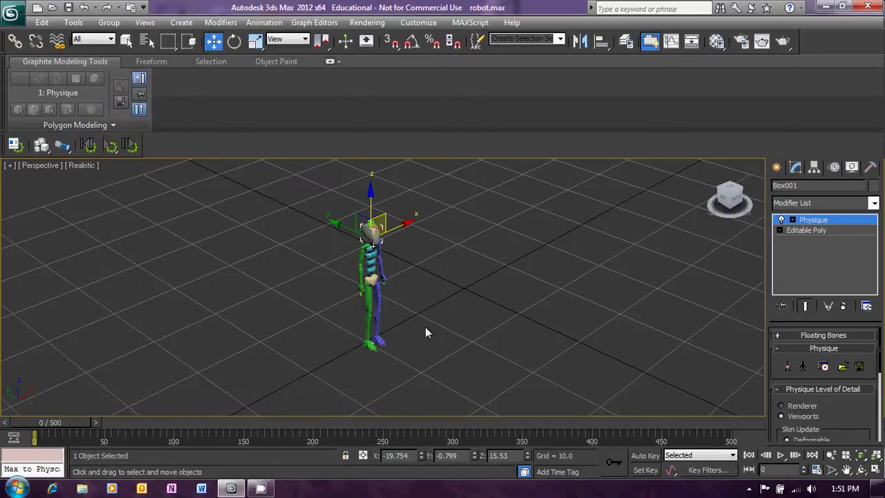
# Save the robot scene with Ctrl+S
pyautogui.hotkey('ctrl', 's')
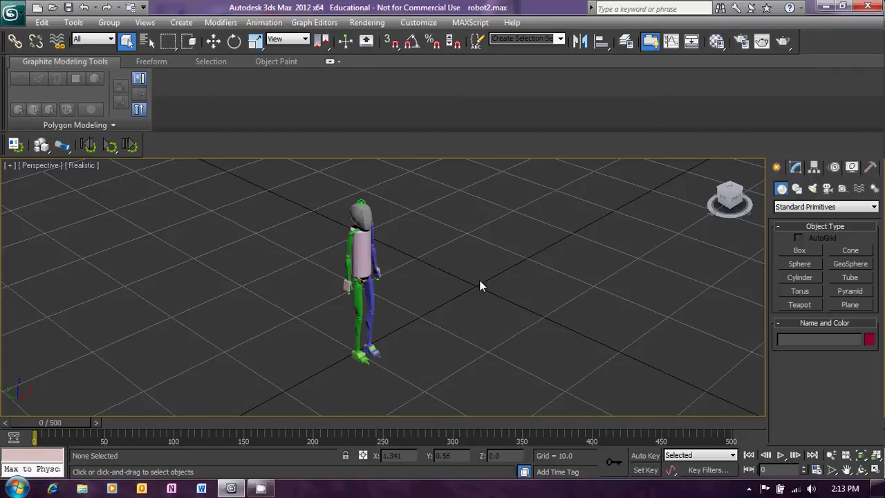
# Switch to orthographic view, select Bip001 by name, and open its Motion Mixer
pyautogui.press('u')
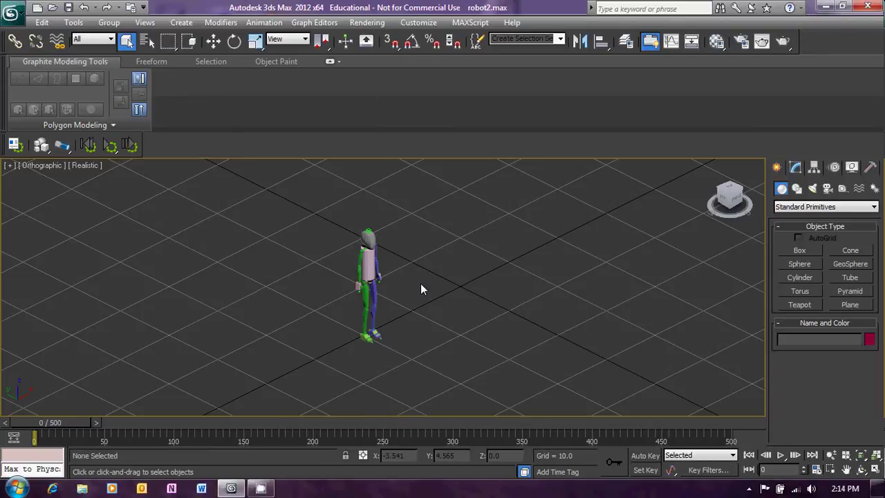
pyautogui.press('h')
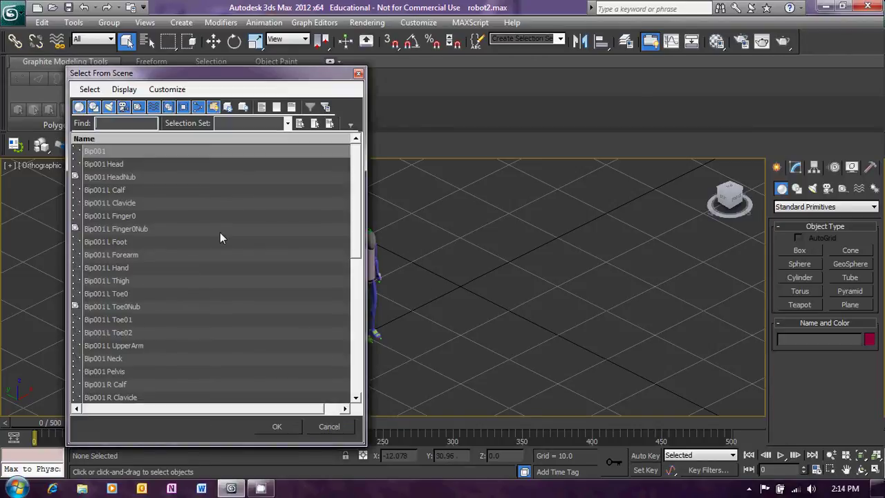
pyautogui.click(99, 152)
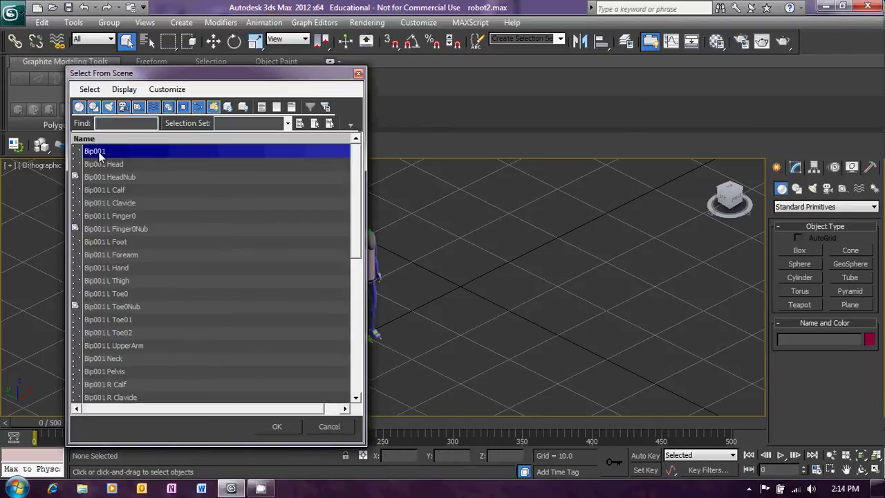
pyautogui.click(280, 426)
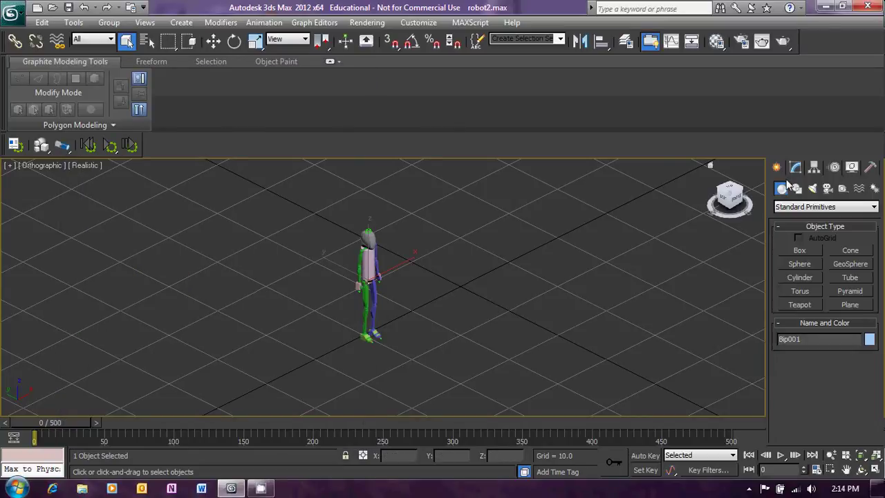
pyautogui.click(835, 168)
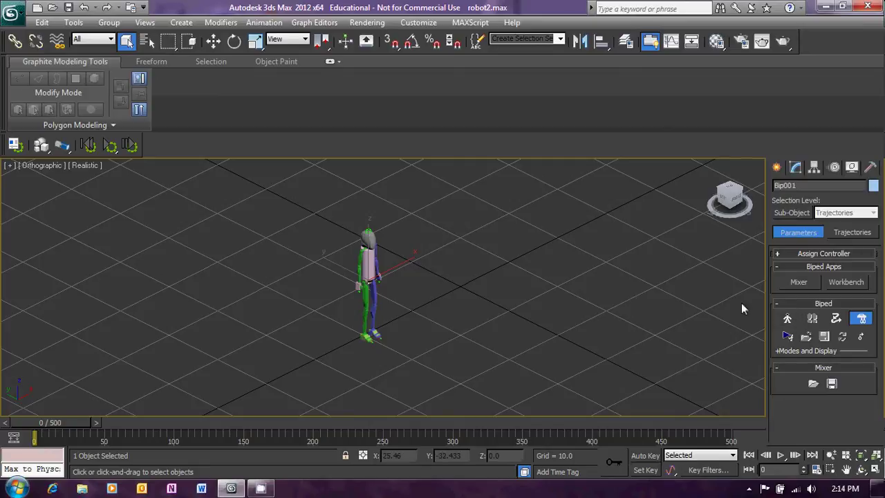
pyautogui.click(799, 282)
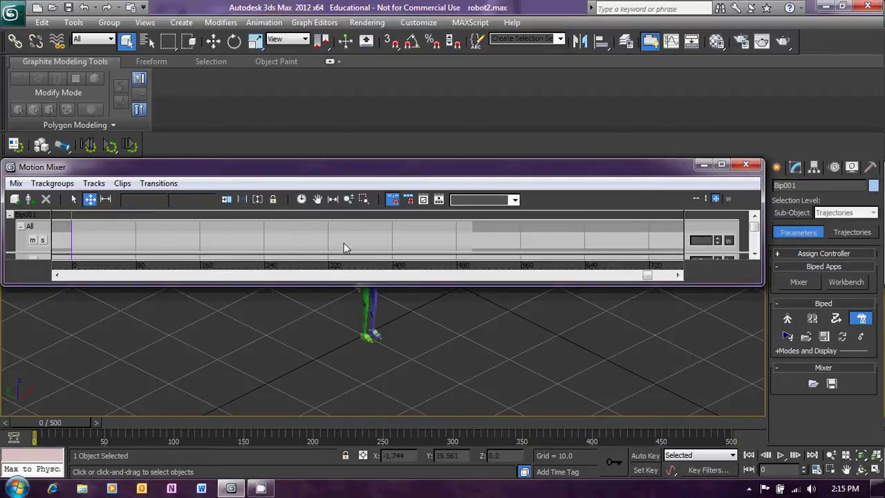
# Convert Bip001's mixer track to a transition track and make the Mixer window taller
pyautogui.rightClick(176, 239)
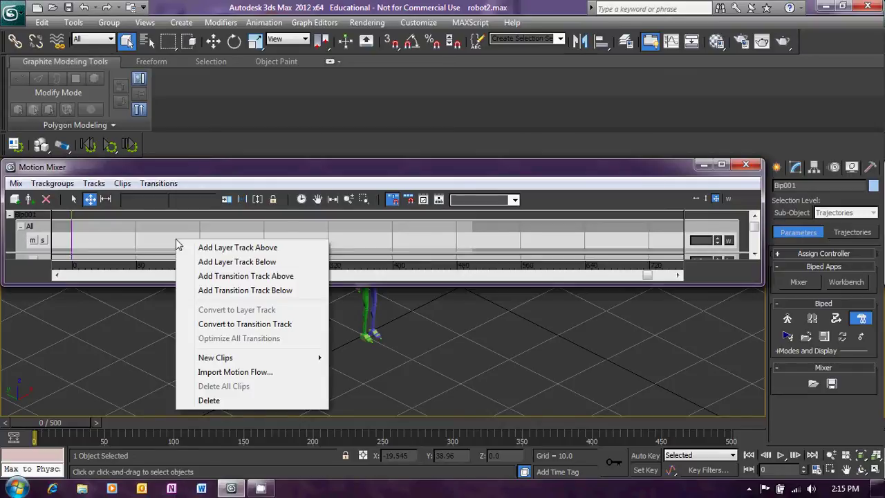
pyautogui.click(228, 324)
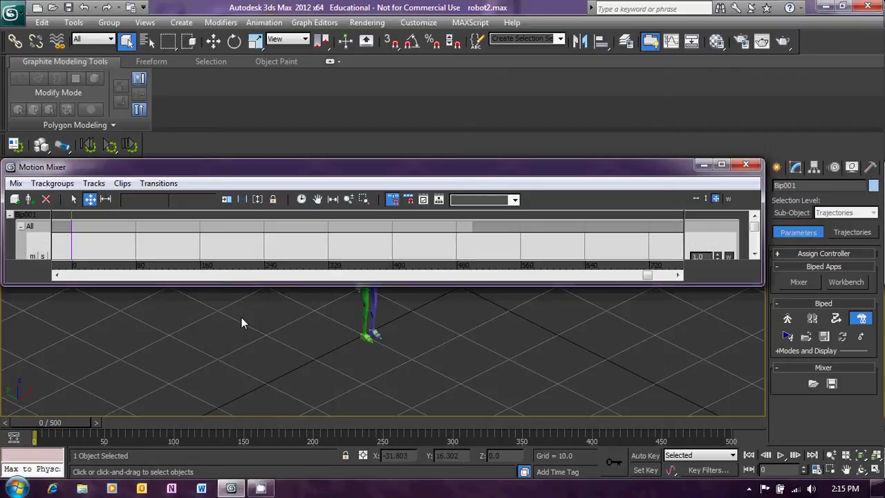
pyautogui.moveTo(323, 286); pyautogui.dragTo(302, 325)
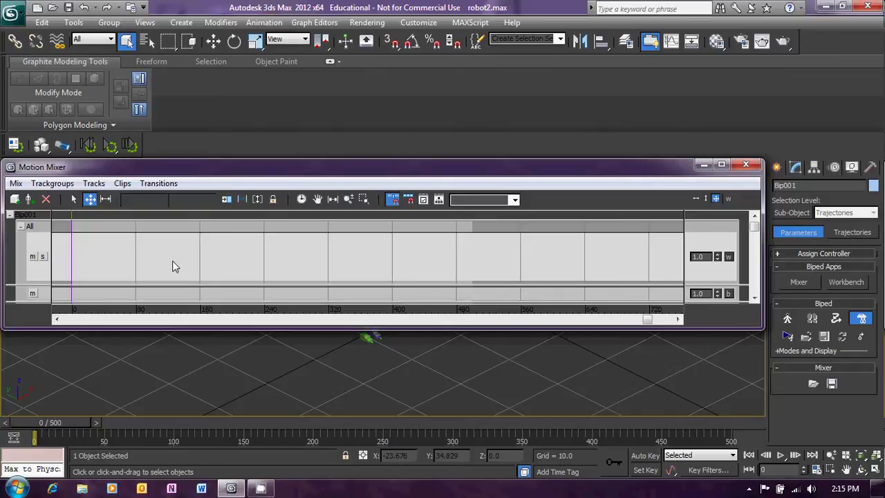
# Load Ballet from BIP files\Dance as the first clip, BalletZ_1, spanning frames 0–243
pyautogui.rightClick(105, 260)
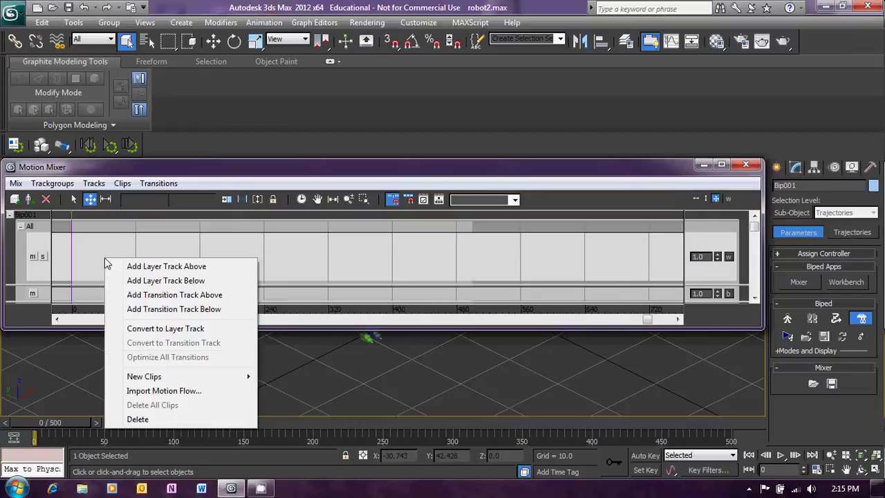
pyautogui.moveTo(149, 379)
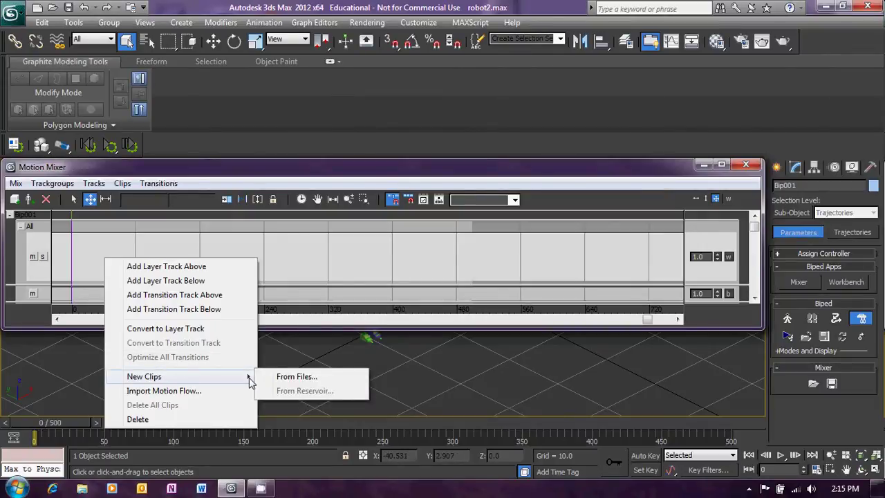
pyautogui.click(288, 378)
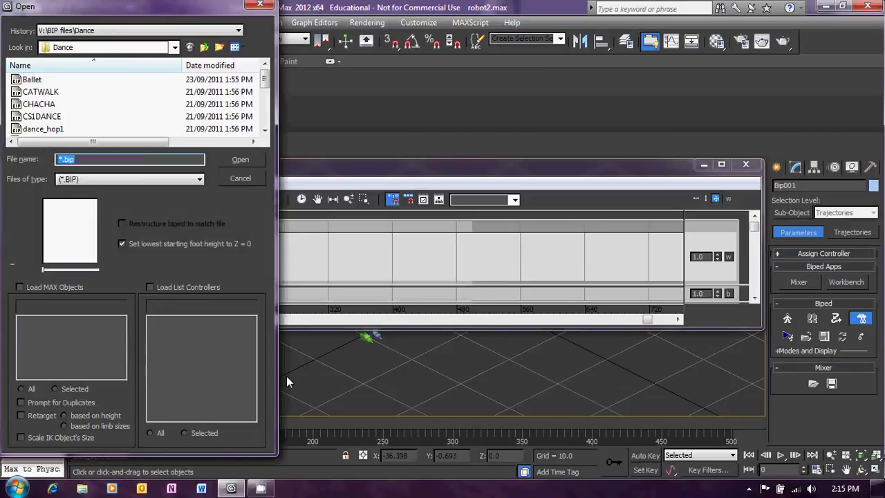
pyautogui.click(175, 47)
pyautogui.click(93, 196)
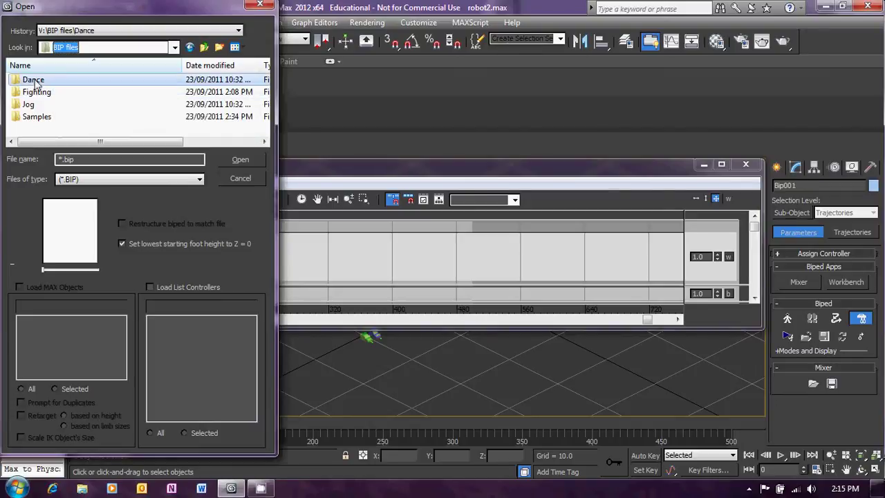
pyautogui.doubleClick(35, 82)
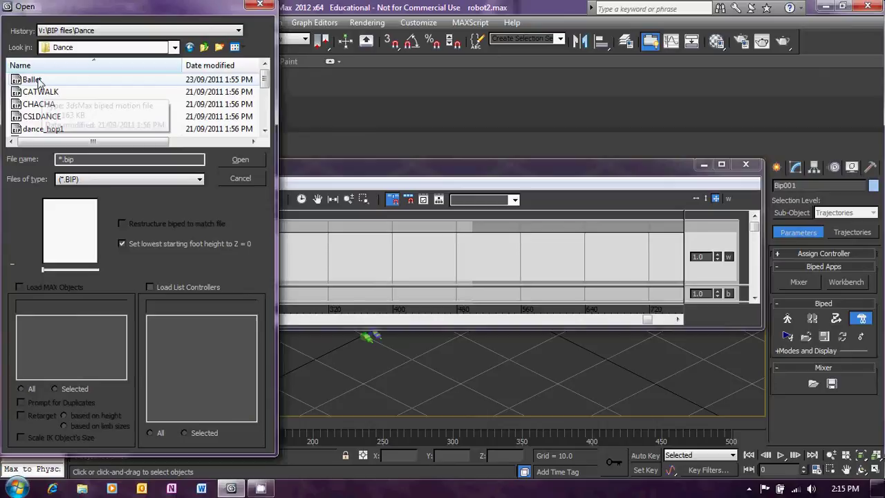
pyautogui.click(31, 80)
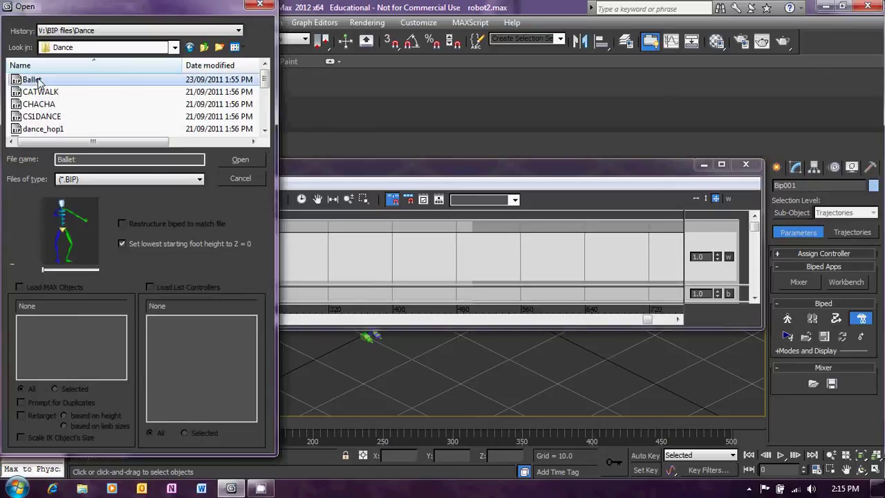
pyautogui.click(238, 160)
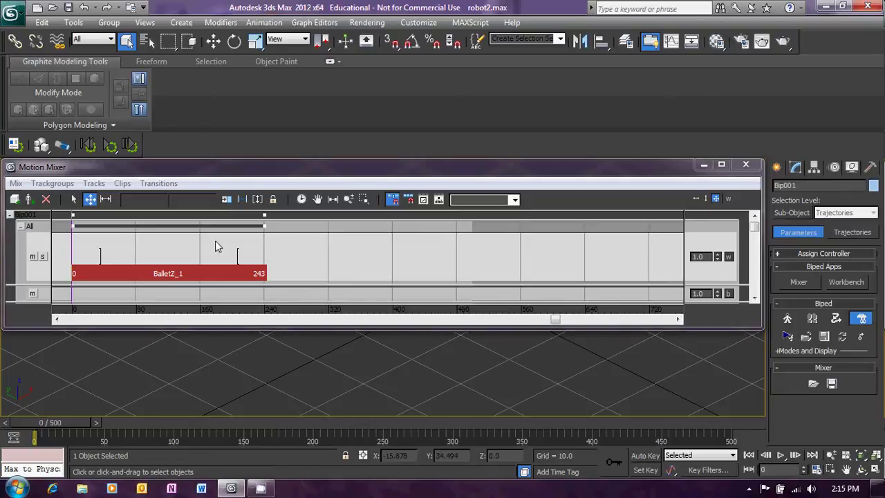
# Add CATWALK from the Dance folder as clip CATWALKZ_1, spanning frames 206–436
pyautogui.rightClick(300, 251)
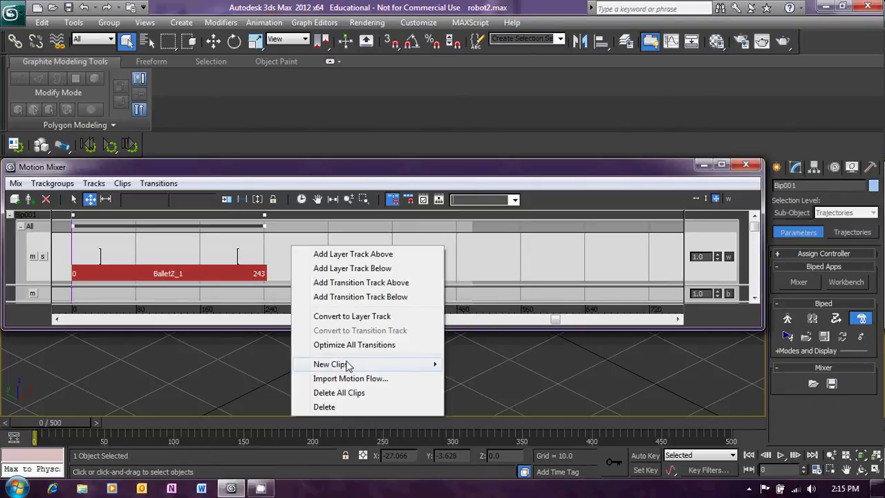
pyautogui.moveTo(366, 364)
pyautogui.click(473, 364)
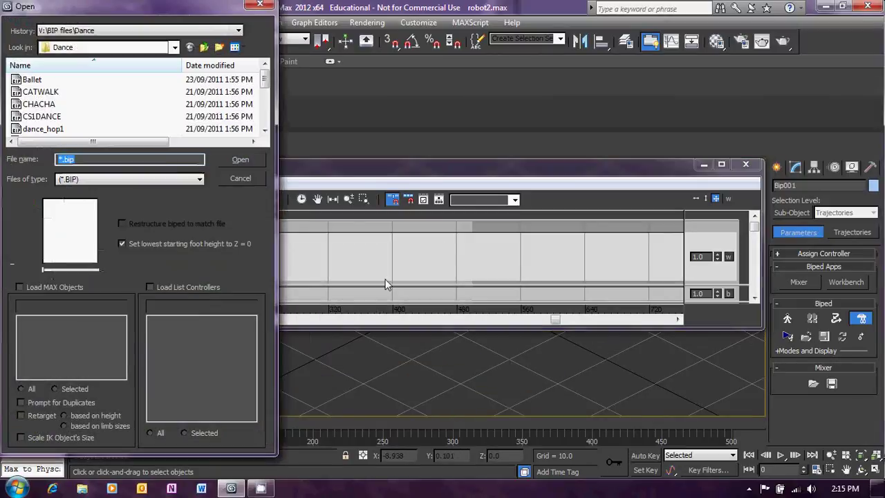
pyautogui.click(50, 95)
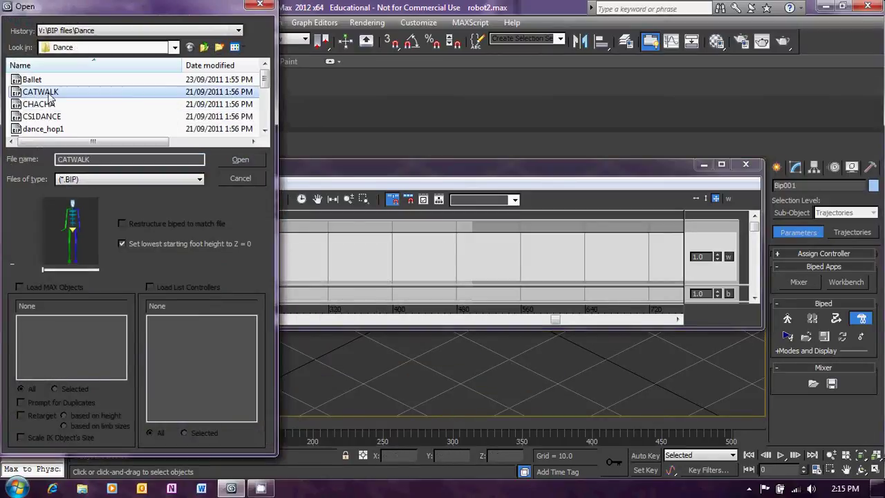
pyautogui.click(224, 161)
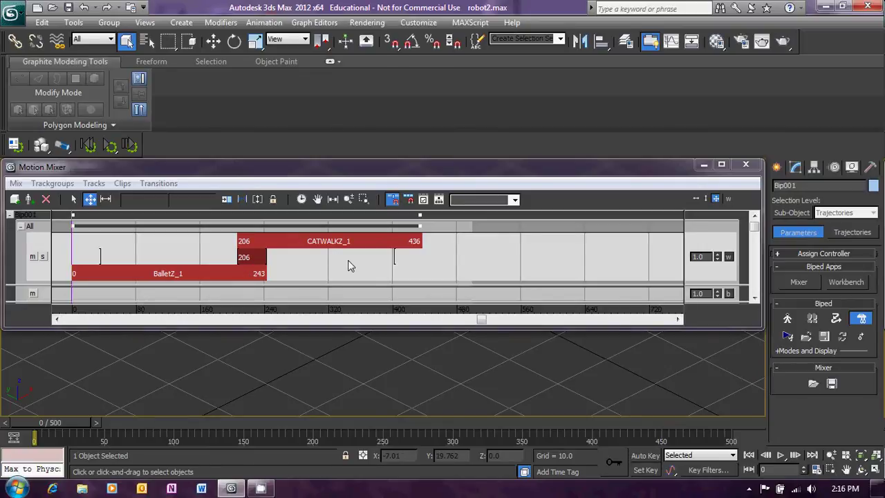
# Add dance_hop1 as clip dance_hop1Z_1, spanning frames 402–642 after the catwalk
pyautogui.rightClick(476, 270)
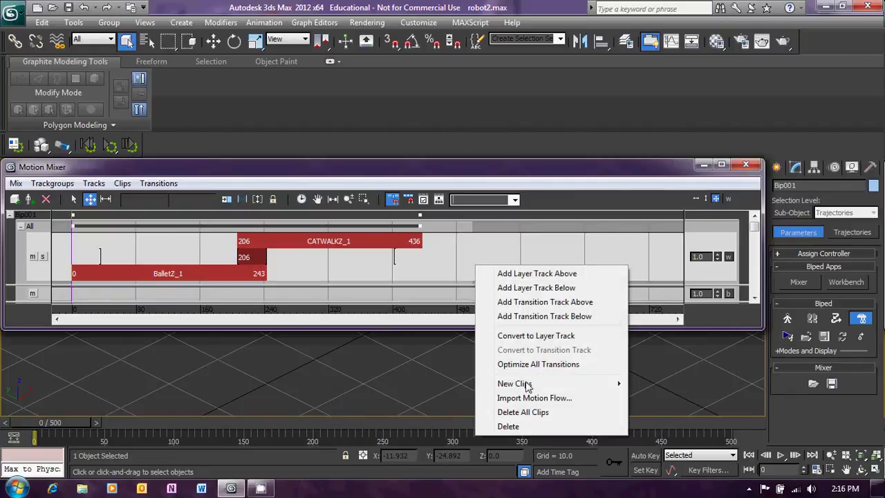
pyautogui.moveTo(526, 384)
pyautogui.click(665, 384)
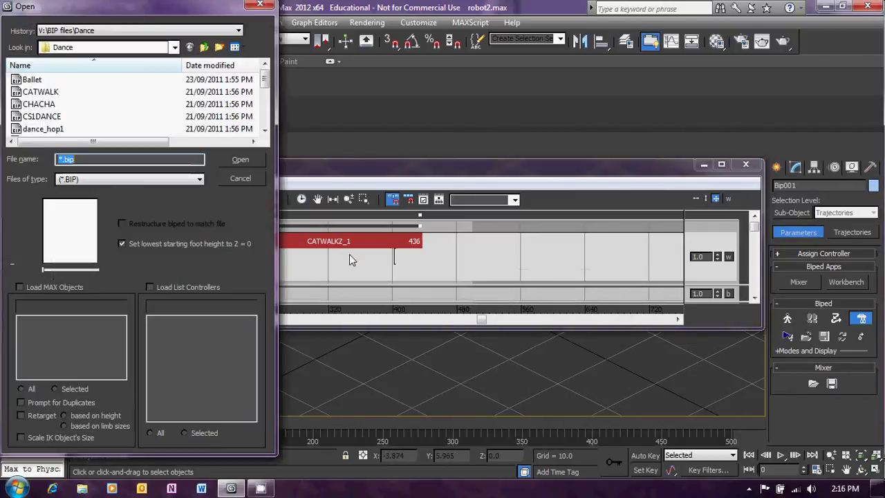
pyautogui.click(43, 128)
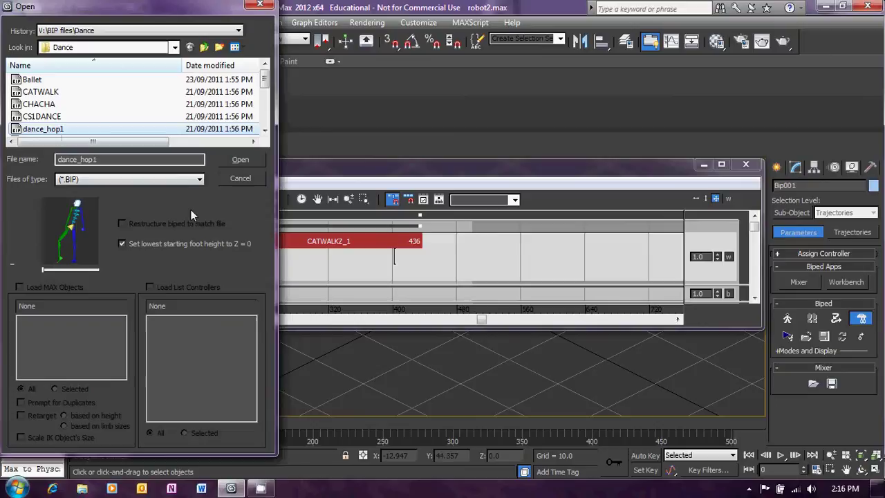
pyautogui.click(244, 159)
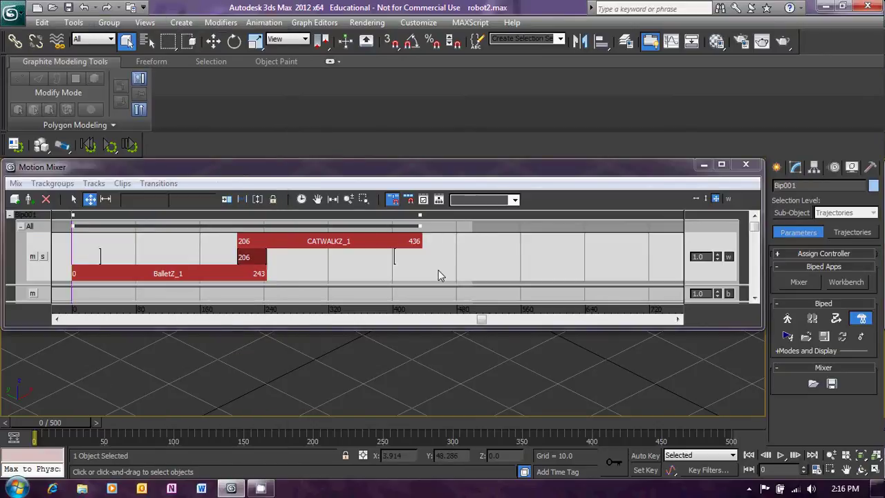
pyautogui.click(495, 275)
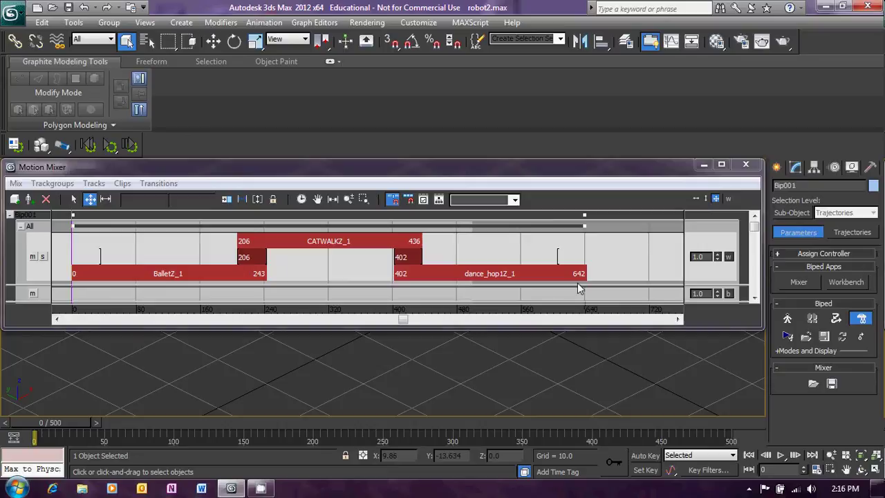
# Minimize the Motion Mixer and extend the animation End Time to frame 645
pyautogui.click(703, 166)
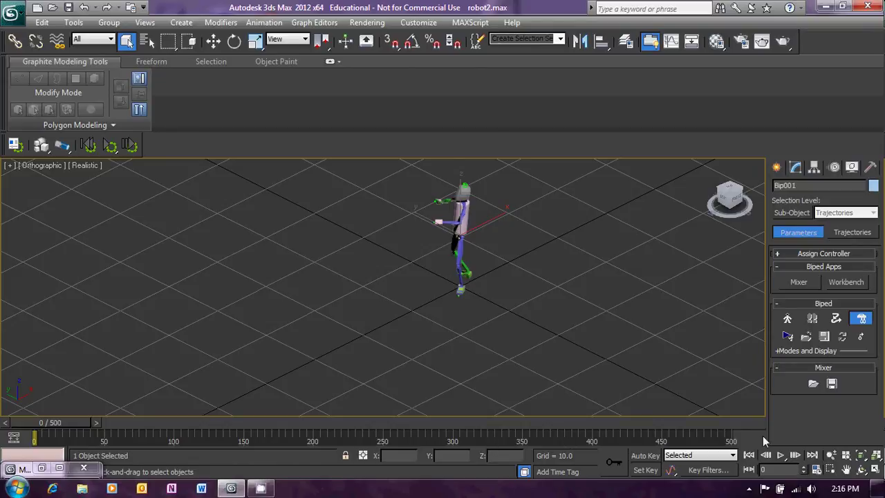
pyautogui.click(818, 470)
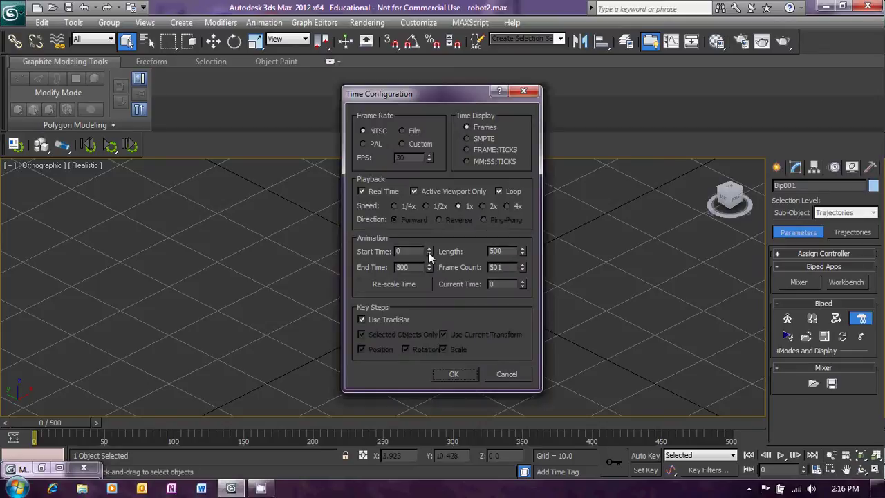
pyautogui.doubleClick(415, 269)
pyautogui.moveTo(415, 268); pyautogui.dragTo(389, 268)
pyautogui.click(454, 374)
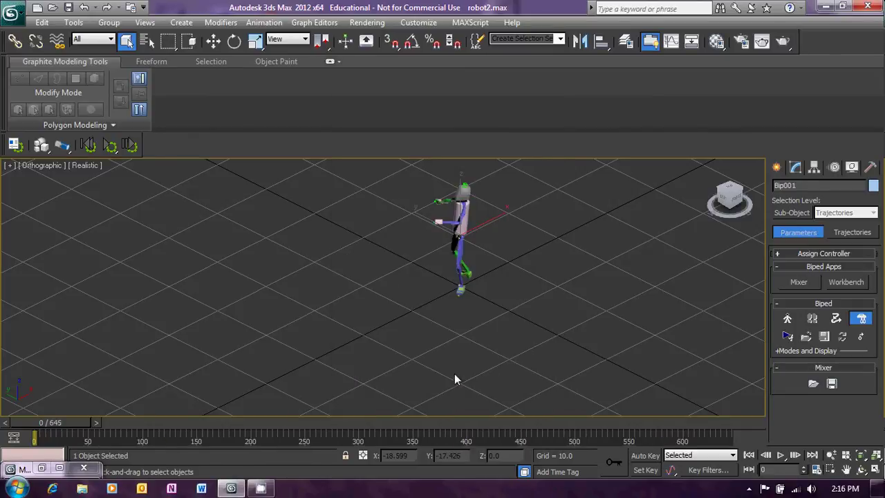
# Deselect the biped, zoom out, and play the ballet-catwalk-hop blend, stopping near frame 642
pyautogui.click(529, 283)
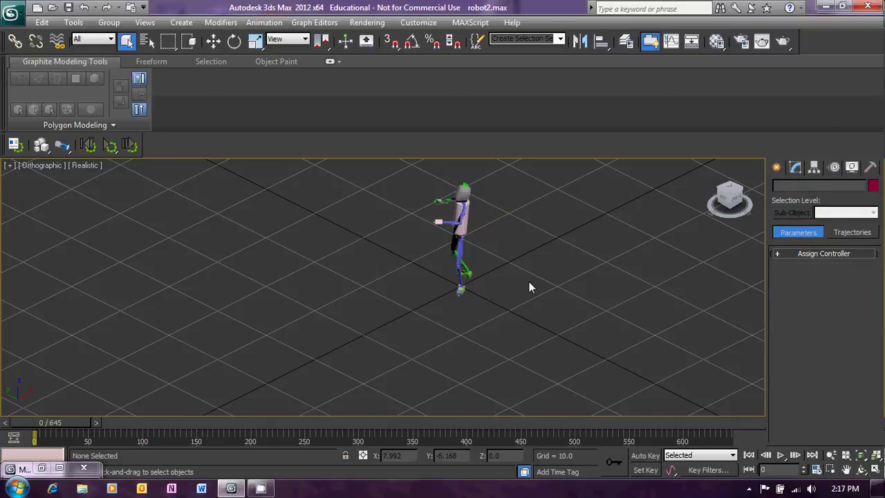
pyautogui.scroll(-4, 529, 281)
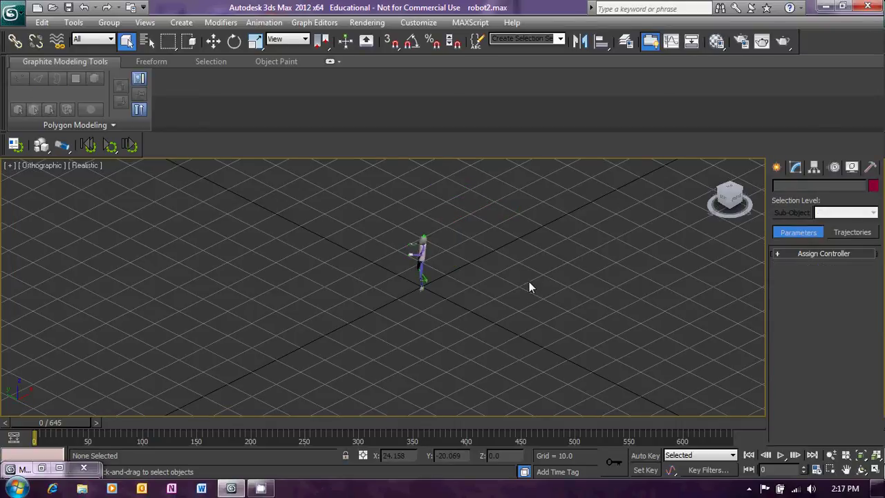
pyautogui.click(782, 454)
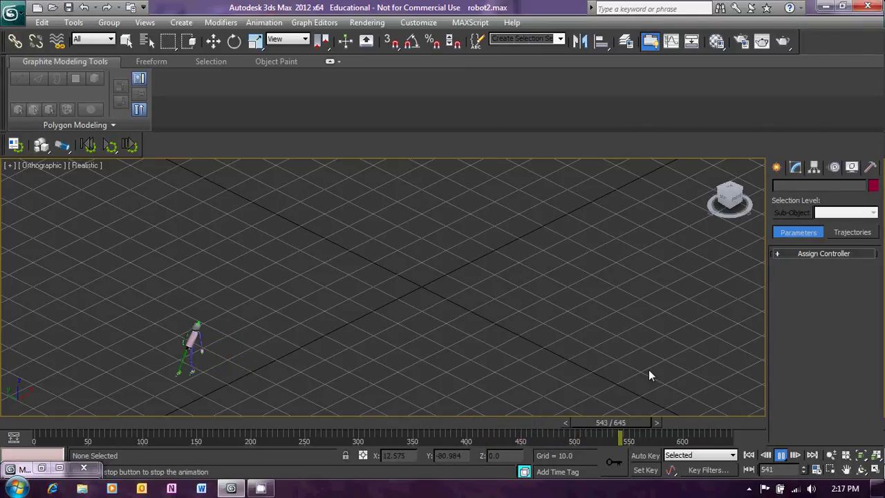
pyautogui.click(781, 456)
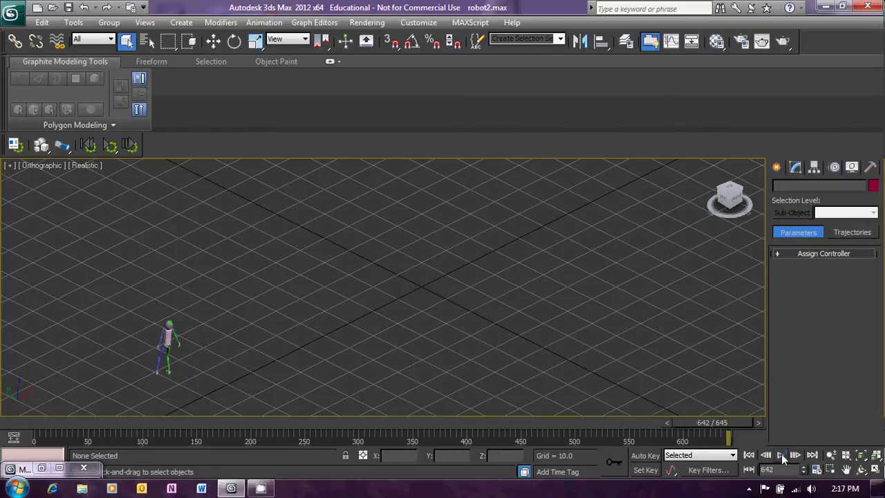